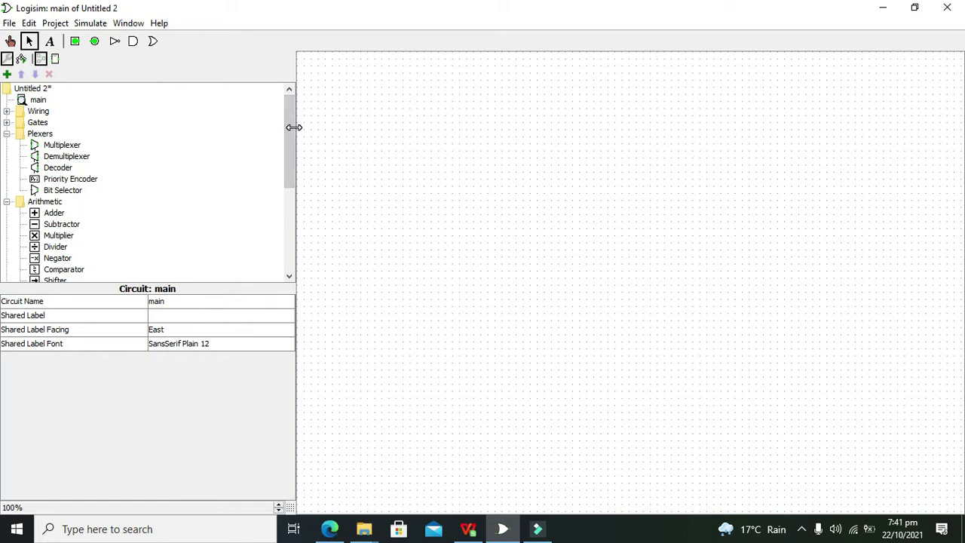
Step: Narrow the explorer panel slightly to widen the empty main canvas, then adjust the component tree
mouse_move(294, 128)
mouse_down()
mouse_move(283, 148)
mouse_move(280, 122)
mouse_up()
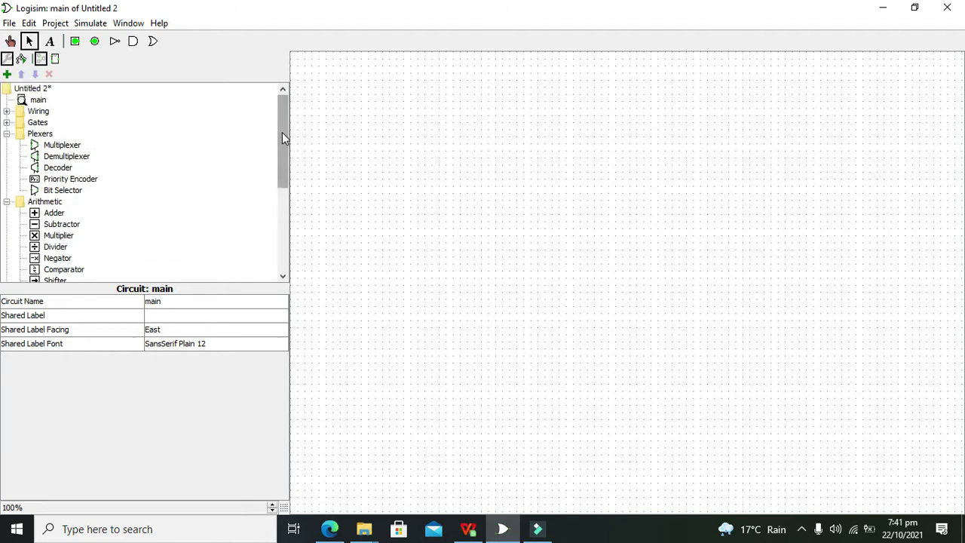
drag(284, 137, 290, 208)
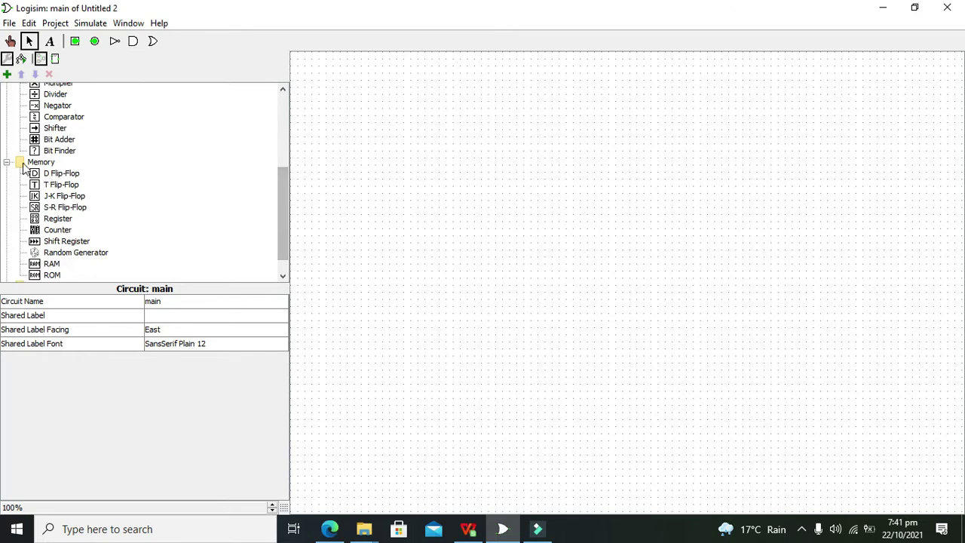
Step: Place a rising-edge T Flip-Flop from the Memory library near the canvas centre
click(64, 185)
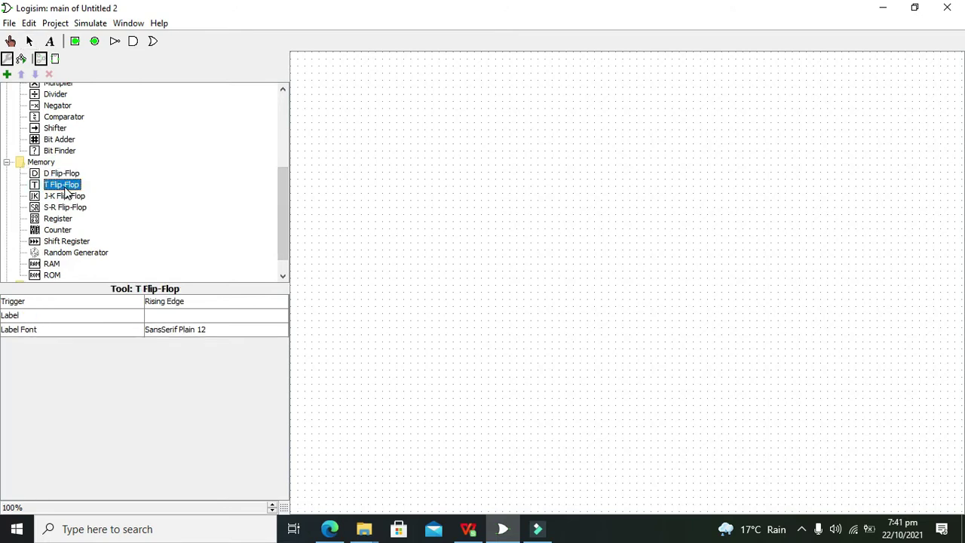
click(564, 248)
drag(564, 256, 594, 256)
click(612, 258)
click(565, 255)
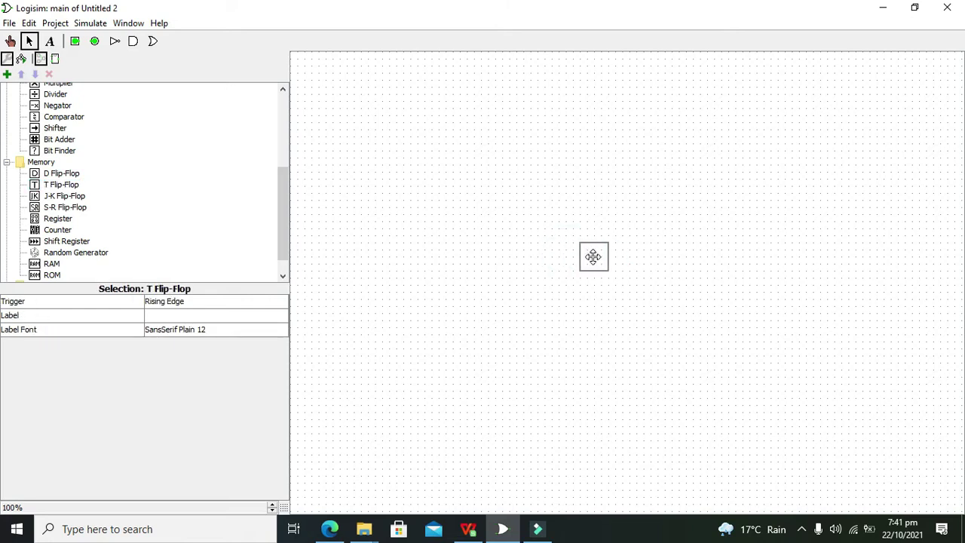
click(586, 229)
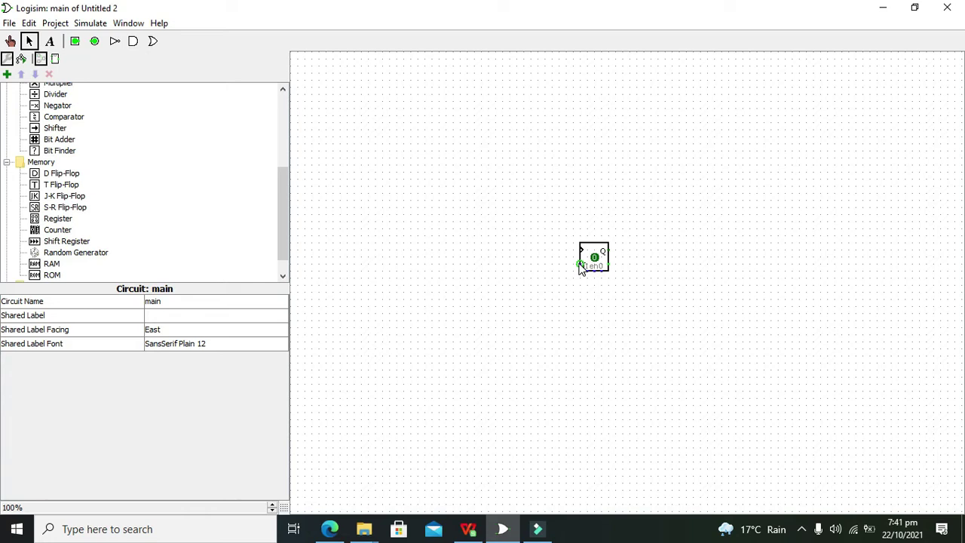
Step: Place two input pins left of the flip-flop, one above the other
click(74, 42)
click(439, 220)
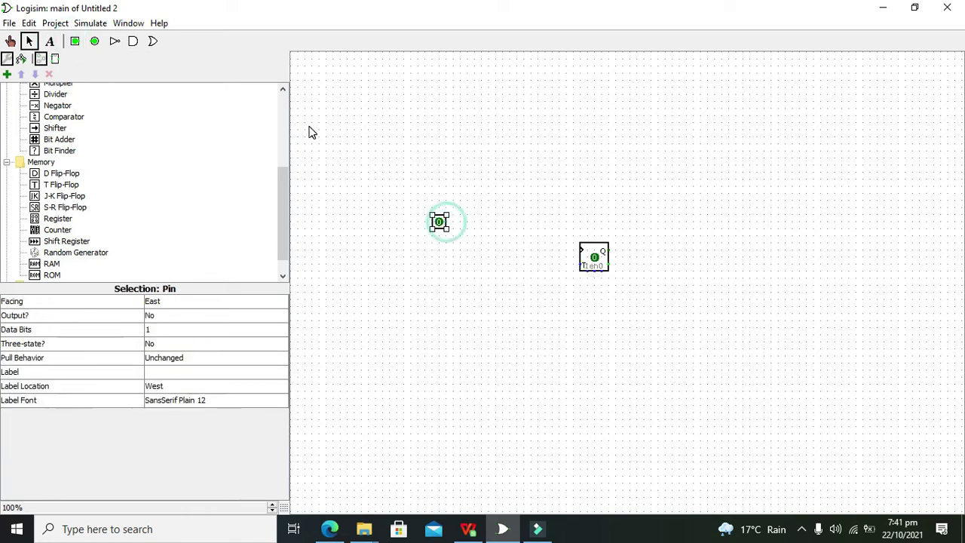
click(75, 42)
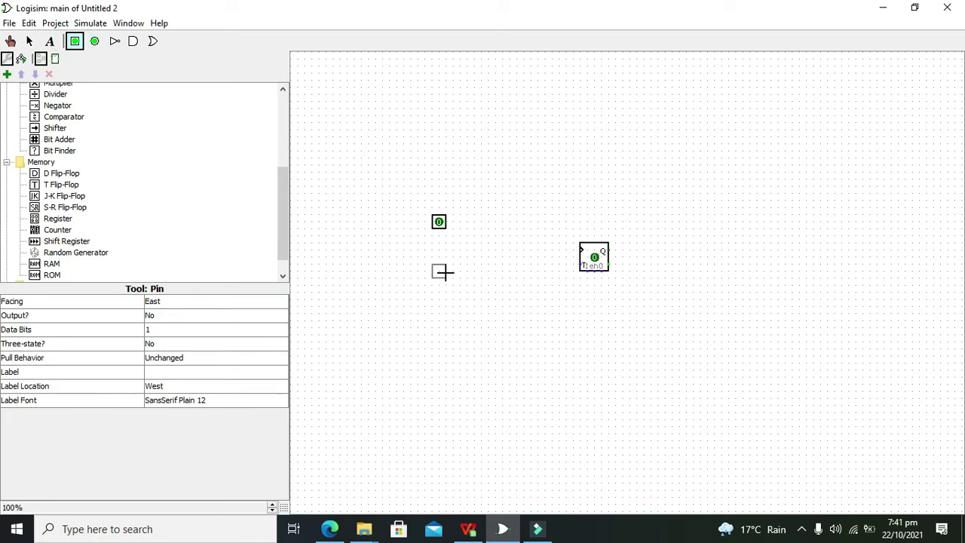
click(439, 271)
click(481, 268)
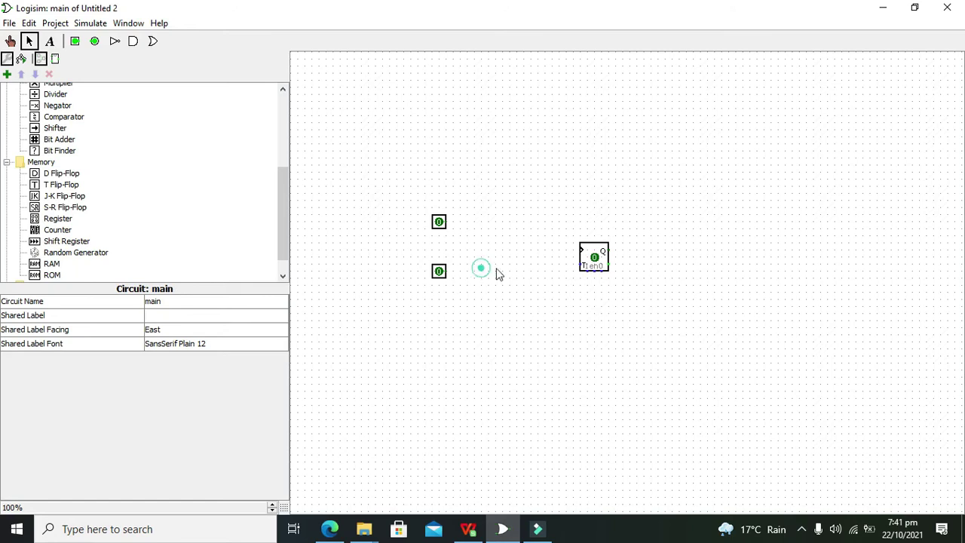
Step: Wire the lower pin to the T input and the upper pin to the clock
drag(564, 264, 450, 279)
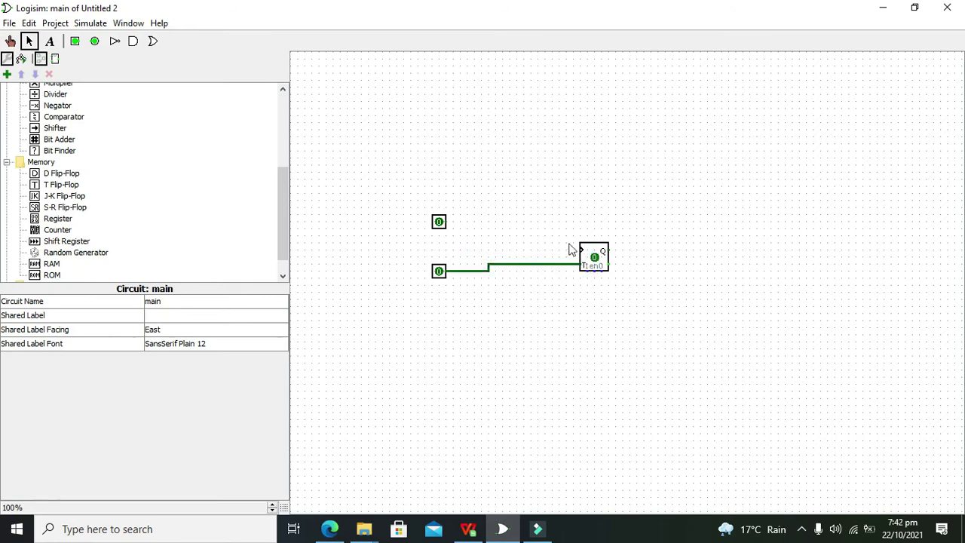
drag(579, 249, 446, 222)
click(469, 219)
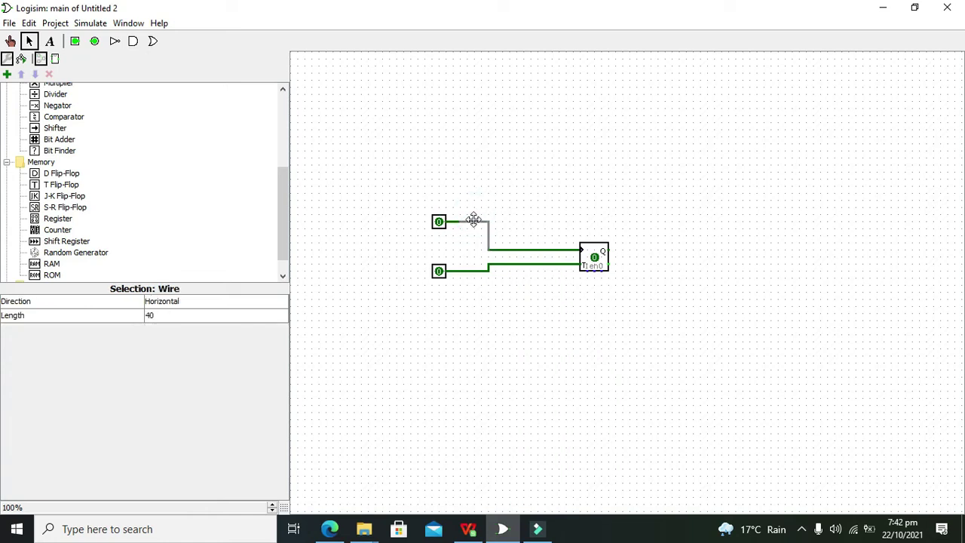
click(521, 221)
Step: Place an output pin right of the flip-flop and wire it to Q
click(95, 41)
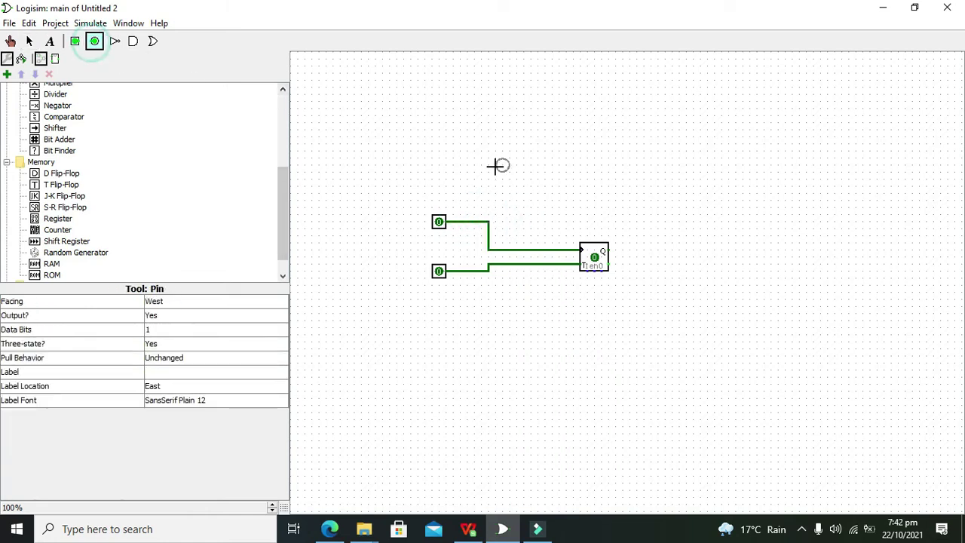
click(730, 226)
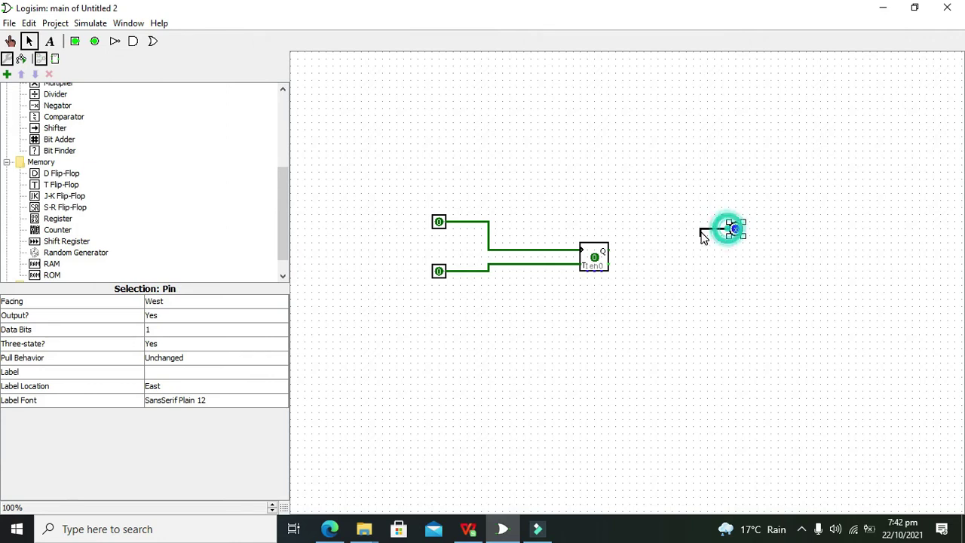
drag(703, 235, 613, 258)
click(594, 198)
Step: Place a second output pin below it and wire it to Q'
click(94, 41)
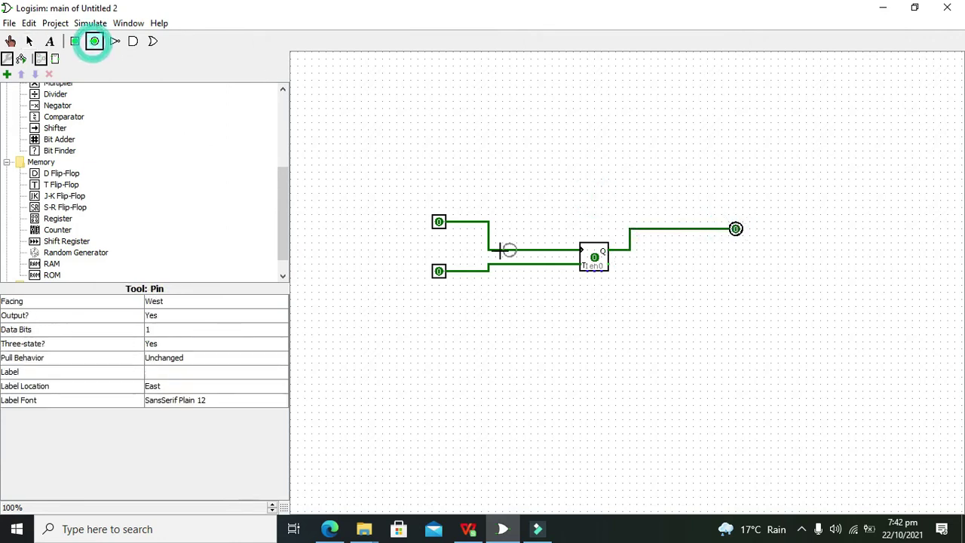
click(728, 276)
drag(727, 277, 610, 266)
click(625, 285)
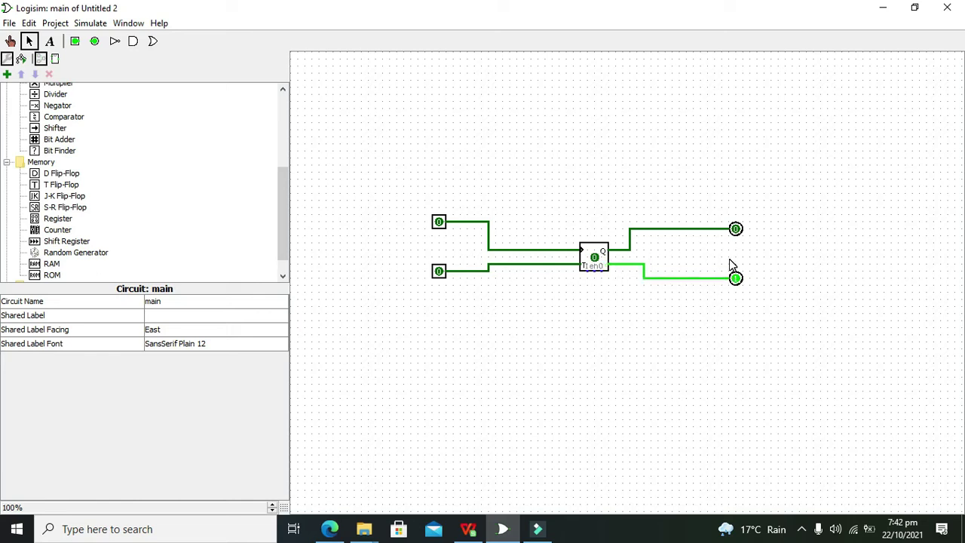
Step: With the Poke tool, pulse the clock input while T stays at 0
click(11, 41)
click(439, 224)
double_click(439, 224)
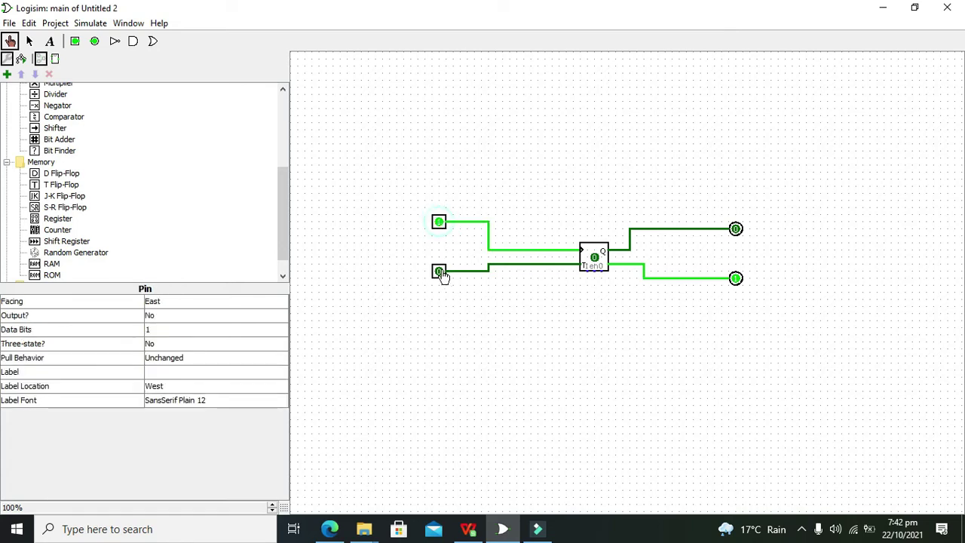
click(440, 229)
click(441, 230)
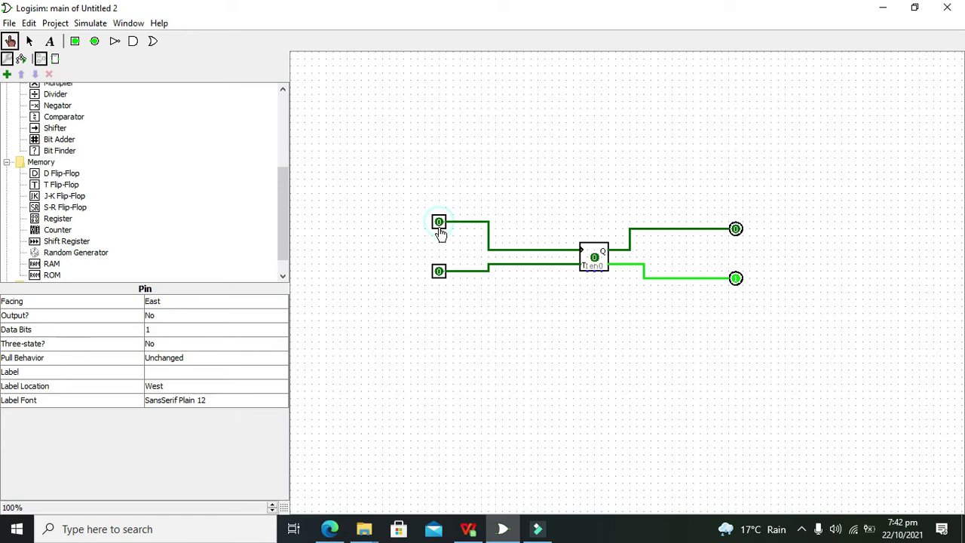
Step: Toggle the clock repeatedly, leave it at 0, then set T to 1
click(441, 232)
click(441, 232)
click(441, 232)
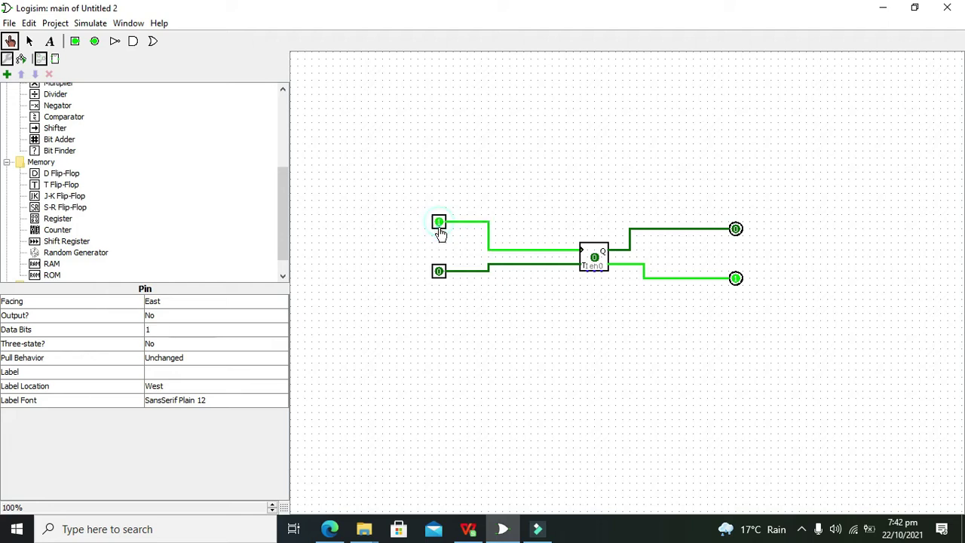
click(441, 232)
click(441, 233)
click(441, 232)
click(441, 232)
click(441, 232)
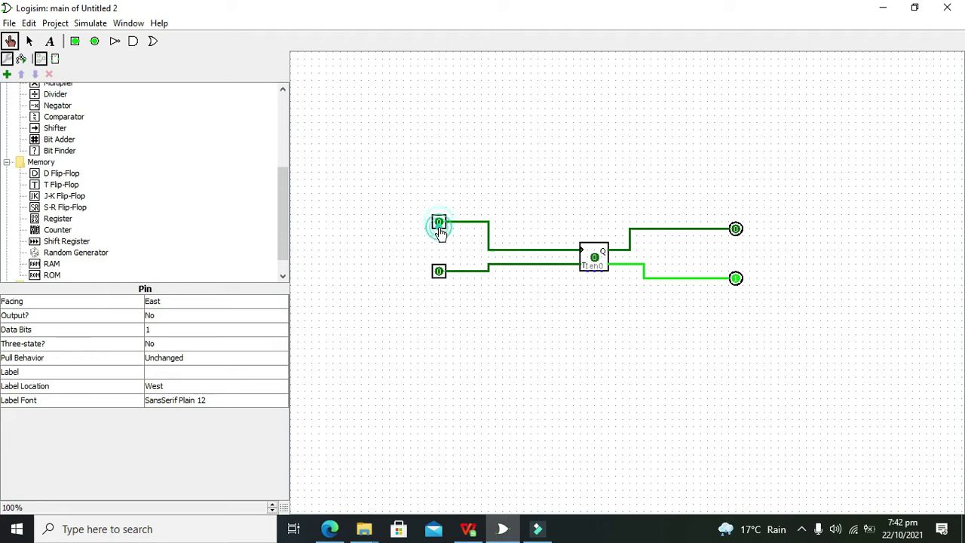
click(441, 232)
click(441, 231)
click(441, 231)
click(441, 231)
click(441, 229)
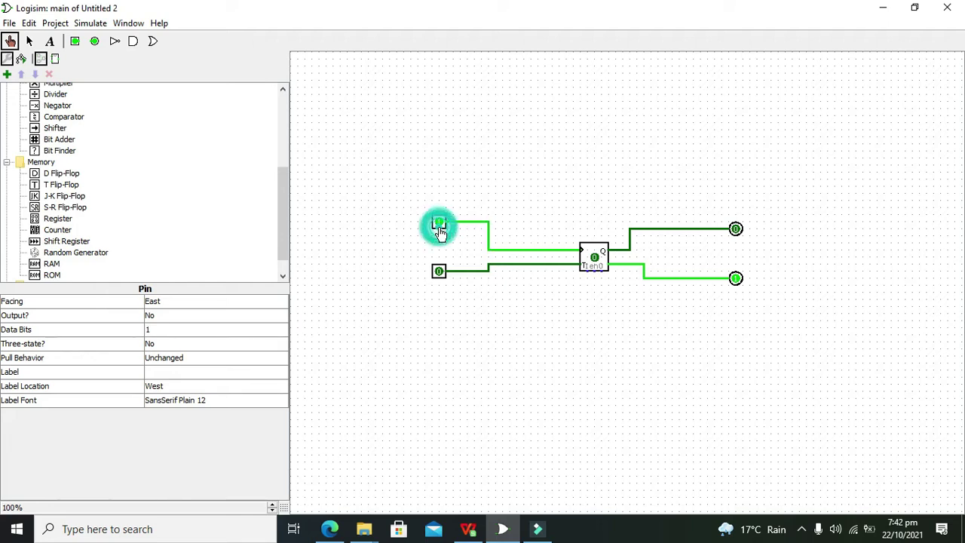
click(445, 226)
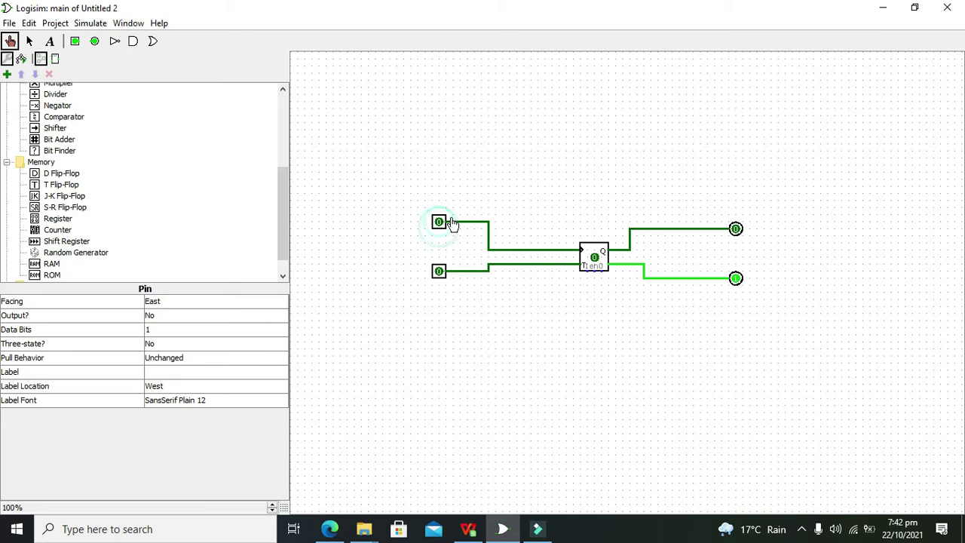
click(438, 274)
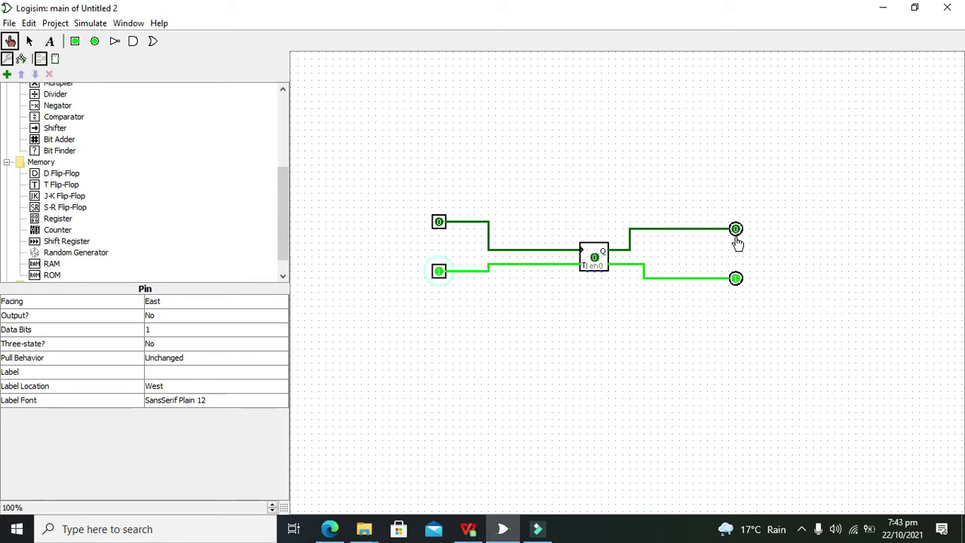
Step: Raise the clock so Q toggles to 1, then pulse the clock with T at 0
click(440, 224)
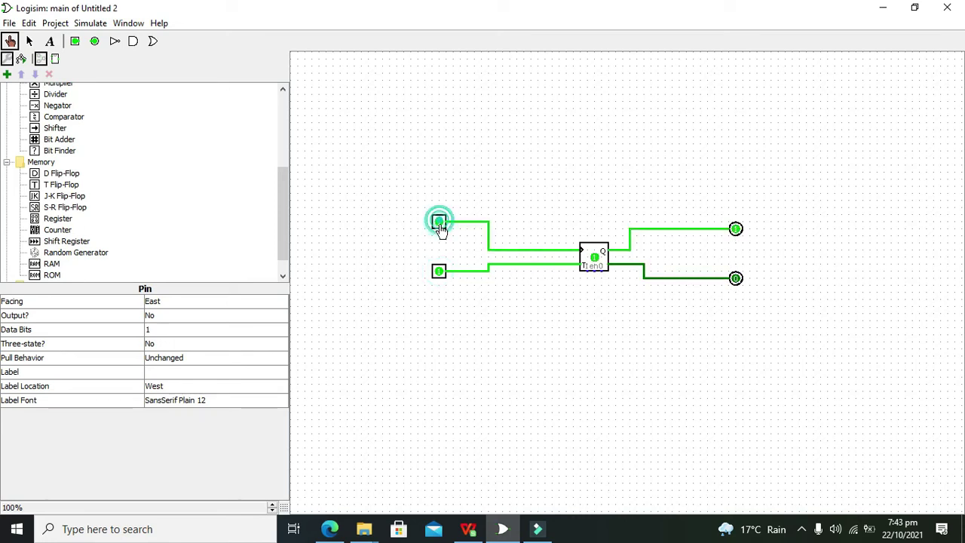
click(439, 272)
click(439, 224)
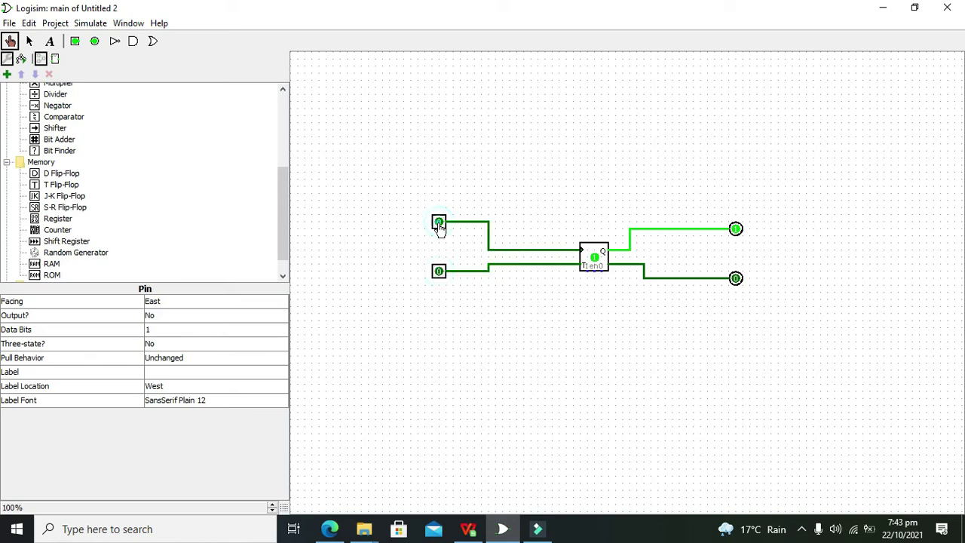
click(438, 224)
click(438, 224)
click(439, 224)
click(439, 224)
click(439, 224)
click(438, 224)
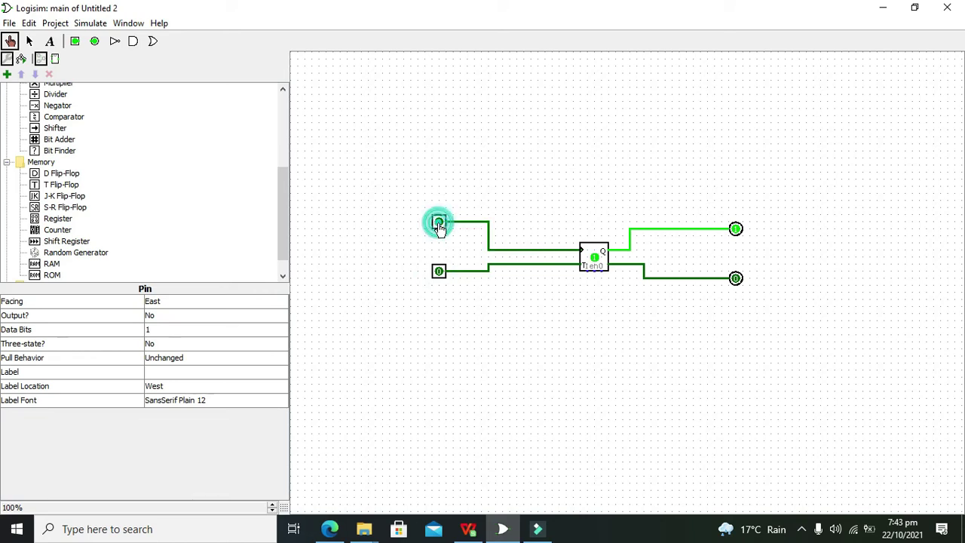
Step: Set T back to 1 and clock the flip-flop until Q is 0 and Q' is 1
click(439, 273)
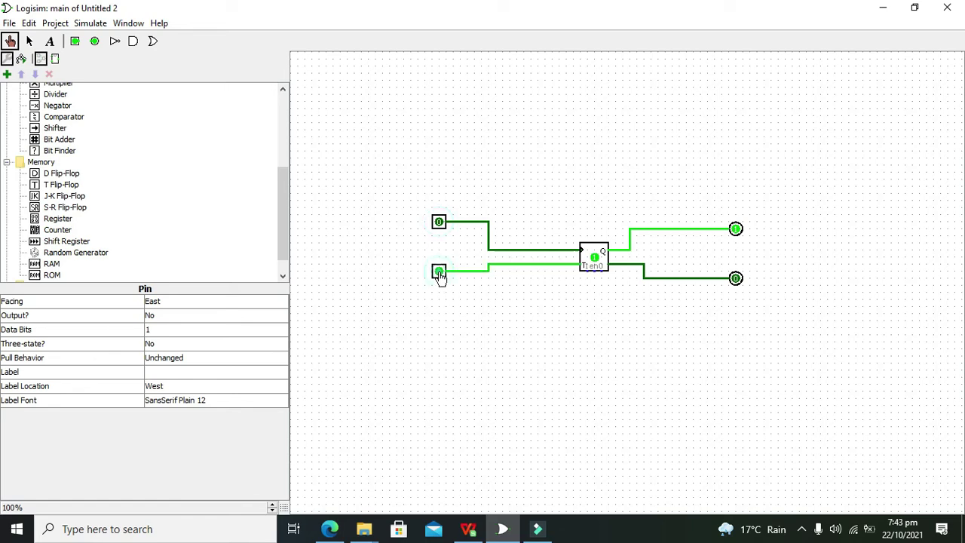
click(439, 224)
click(439, 223)
click(439, 223)
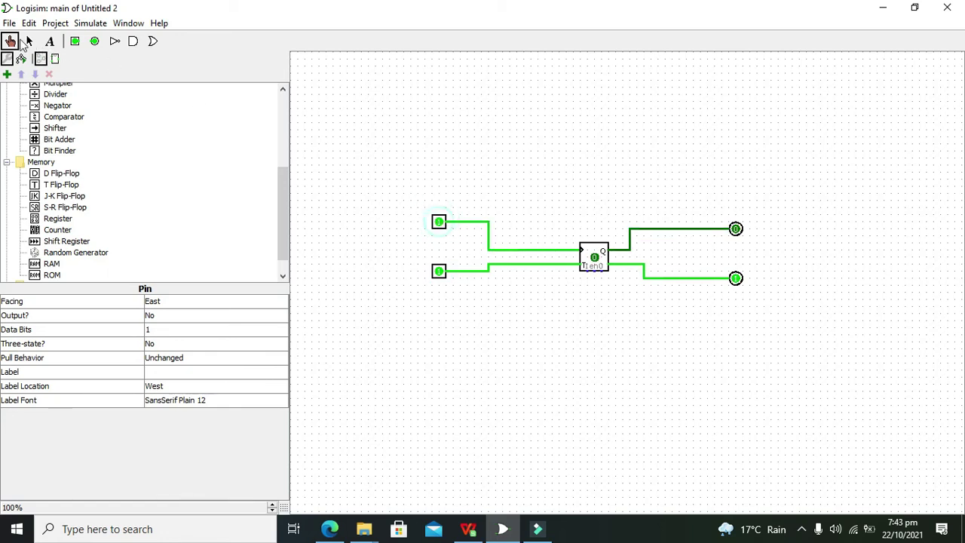
Step: With the Edit tool, select the whole circuit and then deselect it
click(28, 40)
drag(396, 153, 771, 318)
click(771, 315)
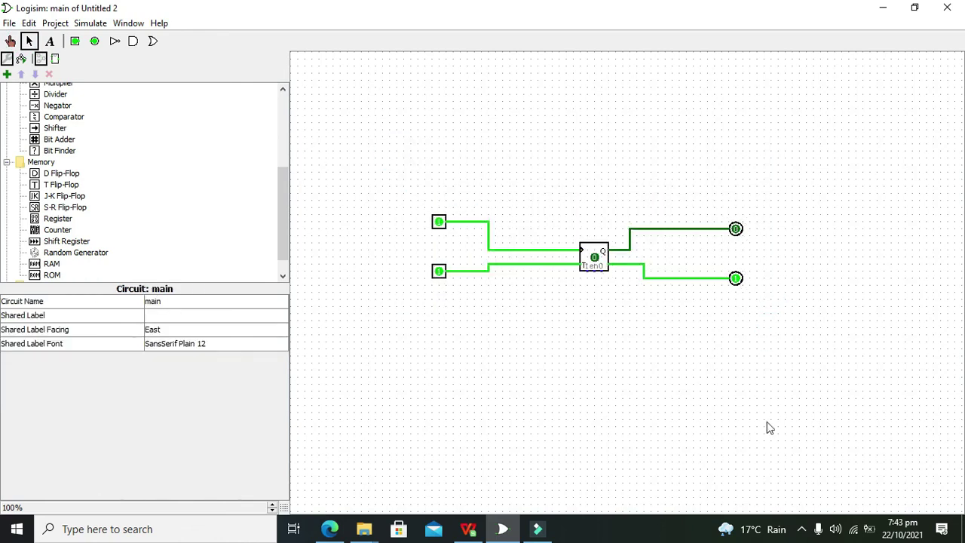